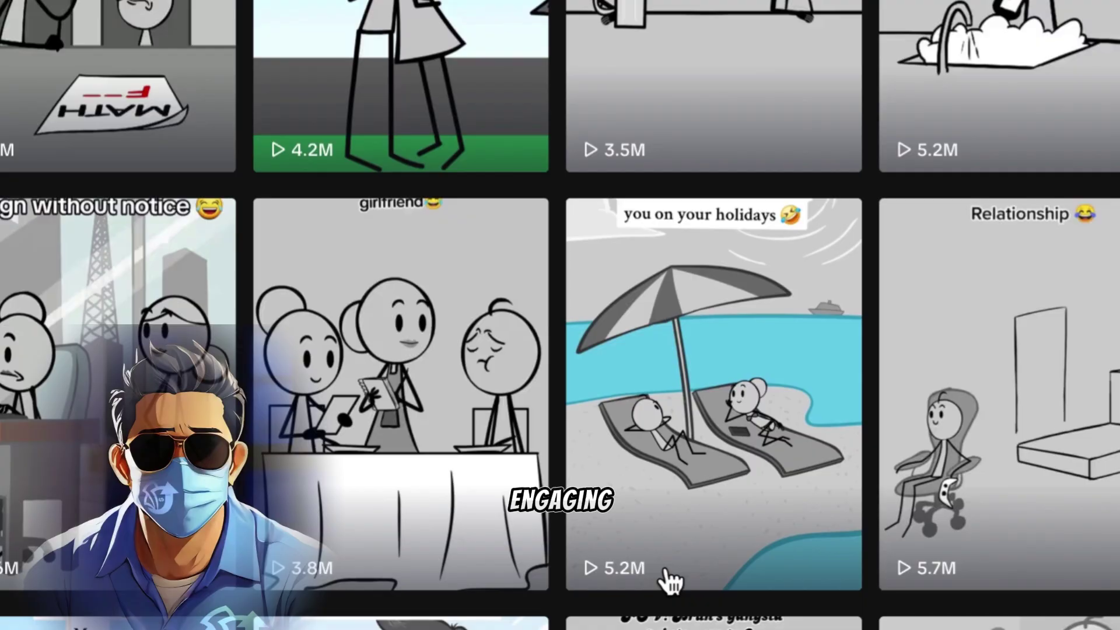
Step: Examine the stick-figure animation videos and their view counts on the TikTok profile
scroll(671, 581, down, 3)
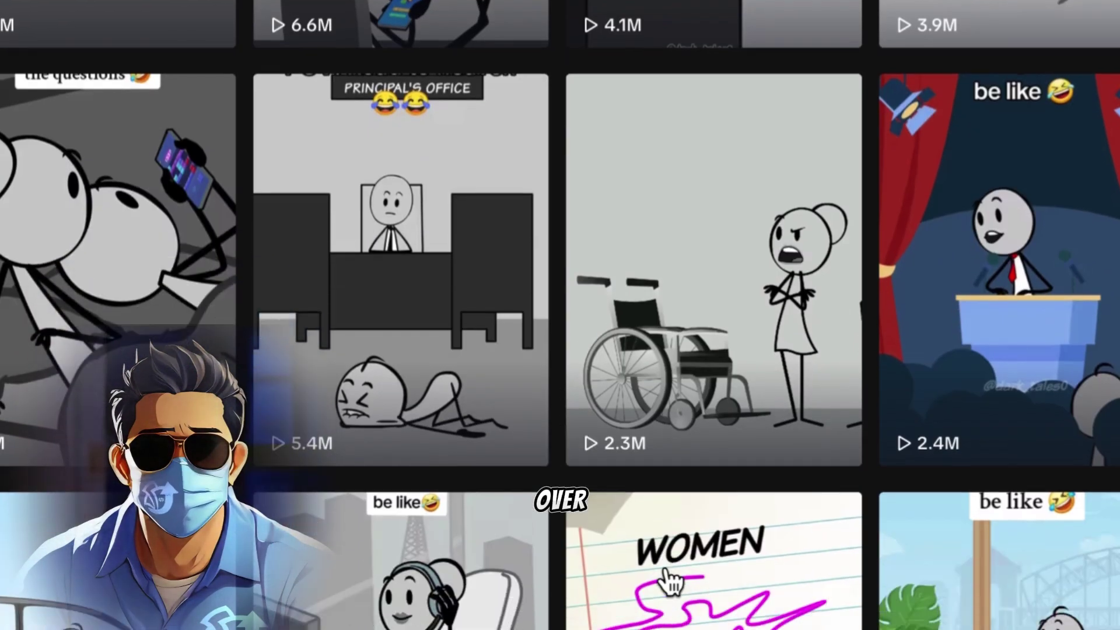
scroll(671, 580, down, 2)
scroll(671, 581, down, 3)
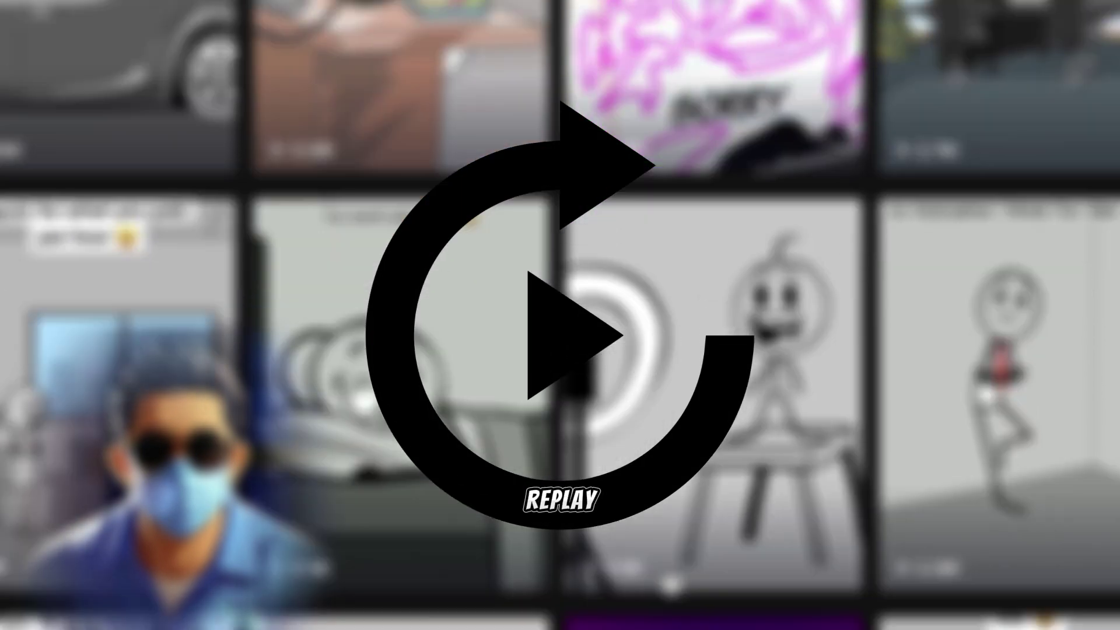
scroll(671, 581, down, 15)
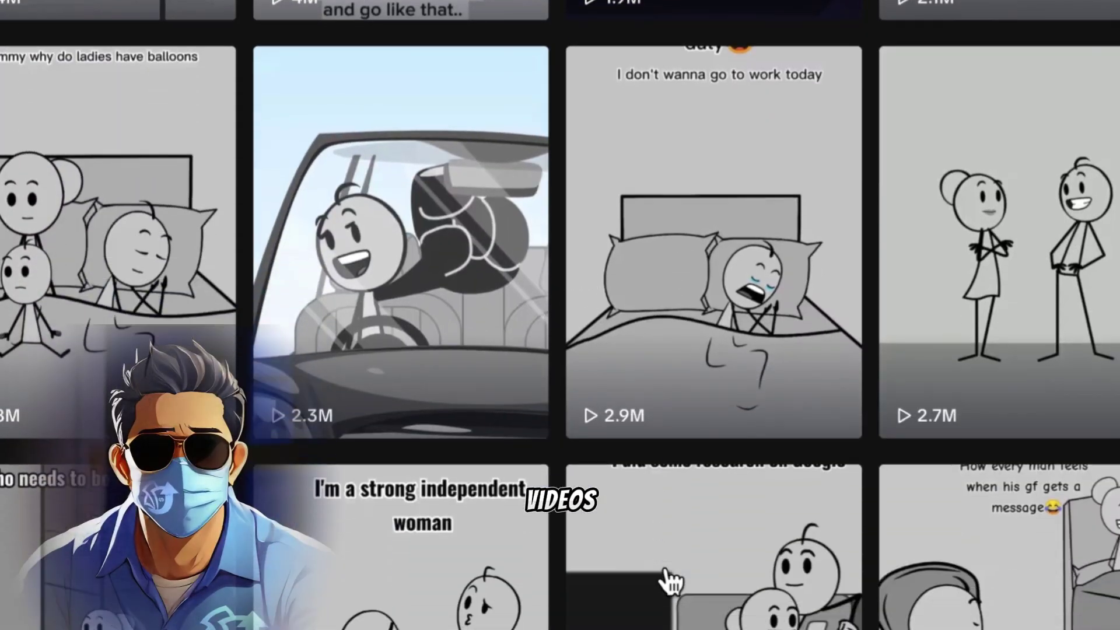
scroll(671, 581, down, 18)
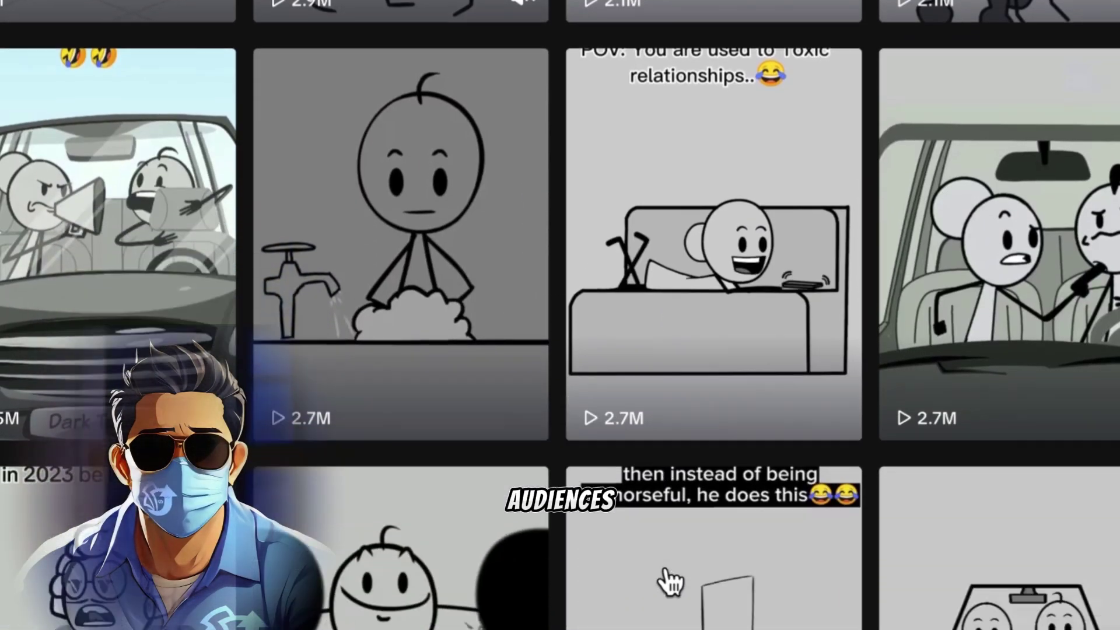
scroll(671, 581, down, 10)
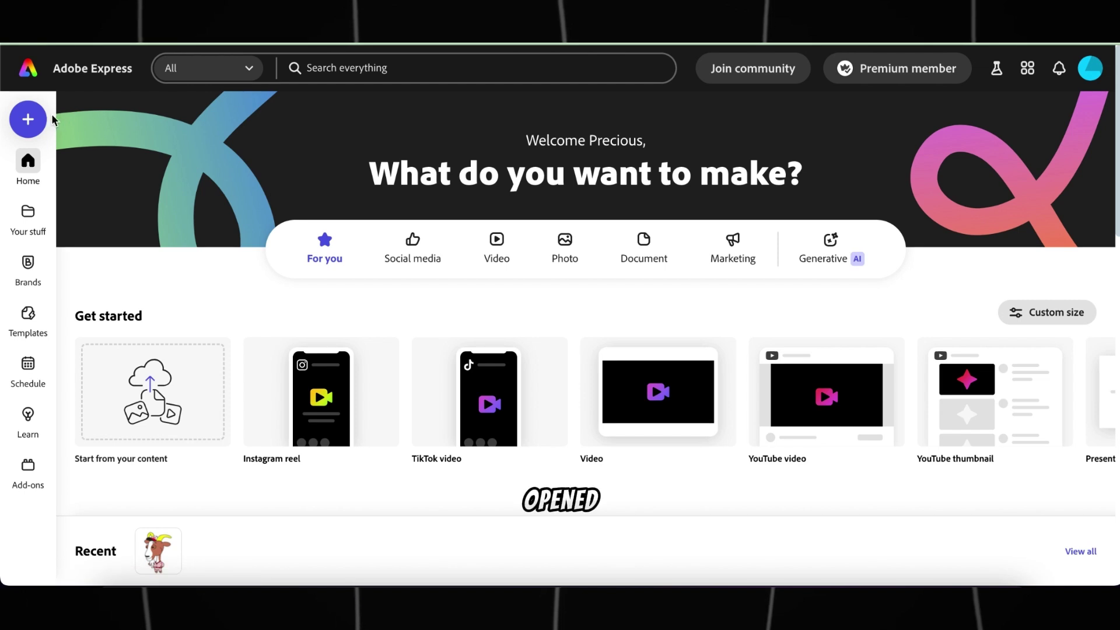
Step: Start the Animate from audio quick action in Adobe Express
click(28, 120)
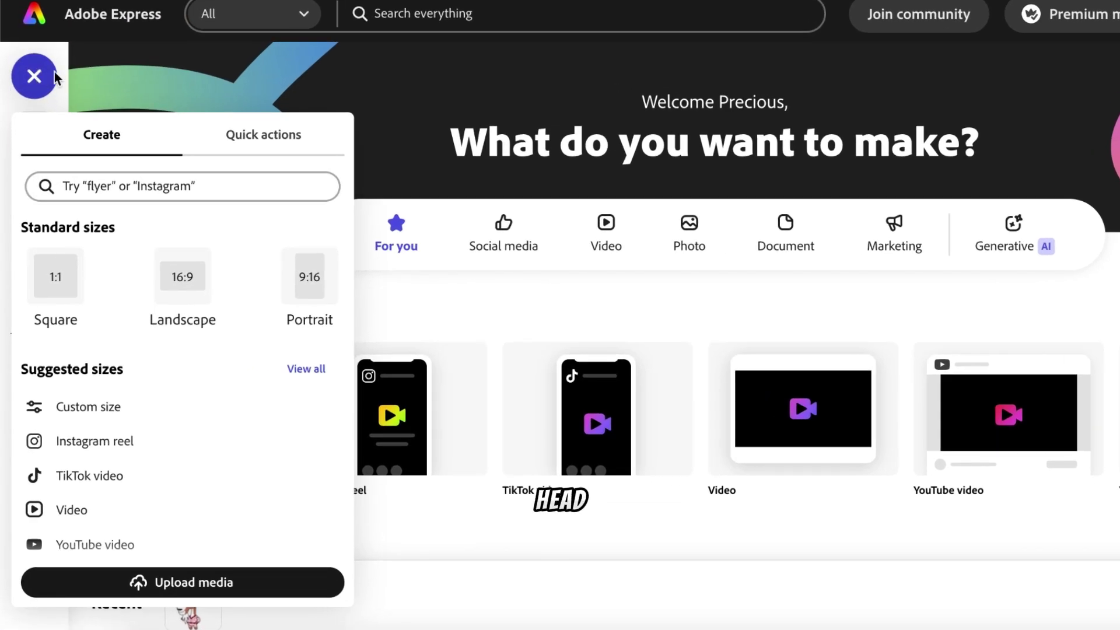
click(259, 145)
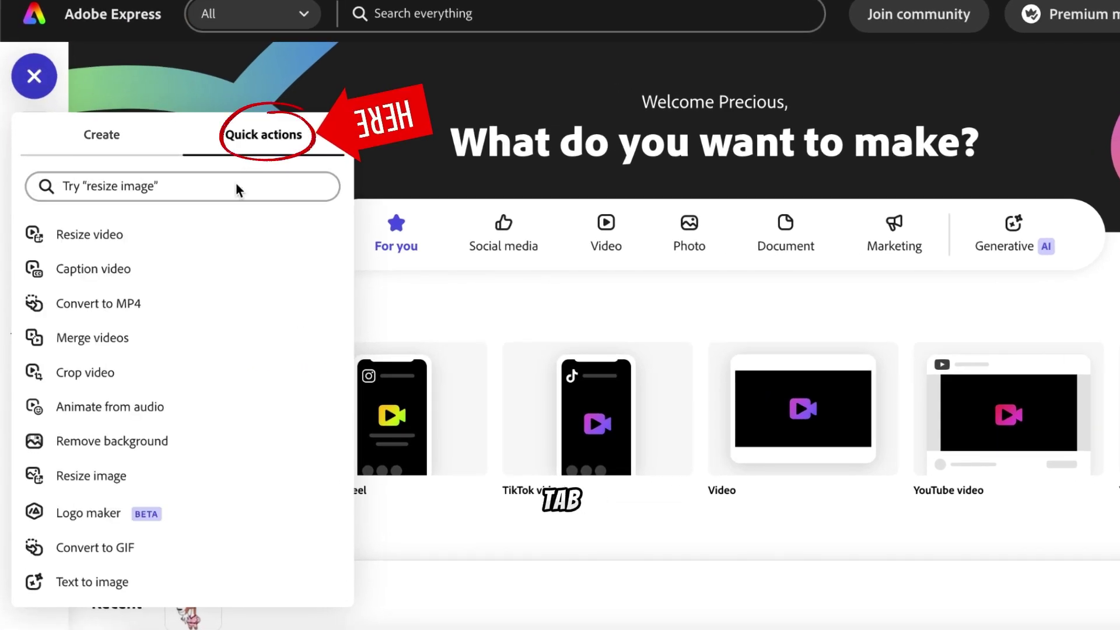
click(124, 412)
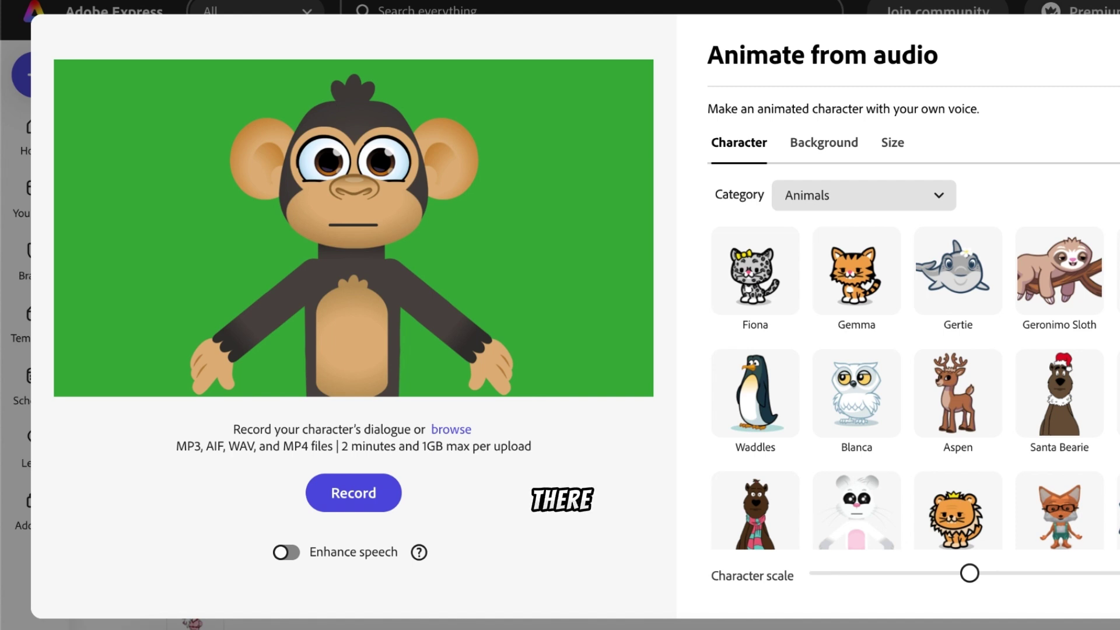
Step: Choose the Sticky character from the All People category for the animation
click(939, 209)
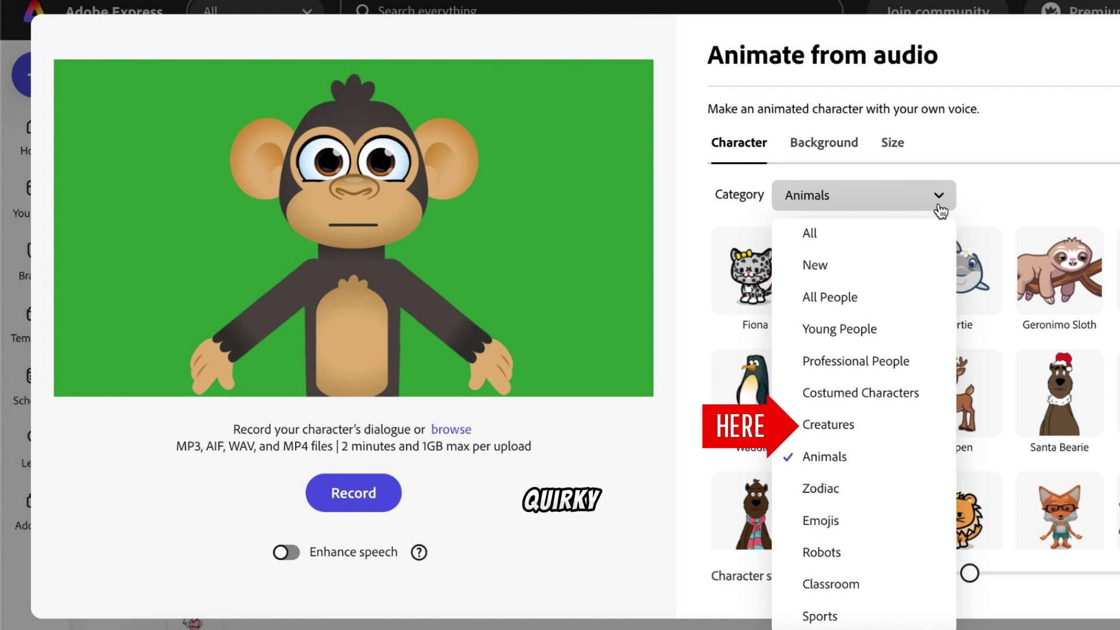
click(931, 297)
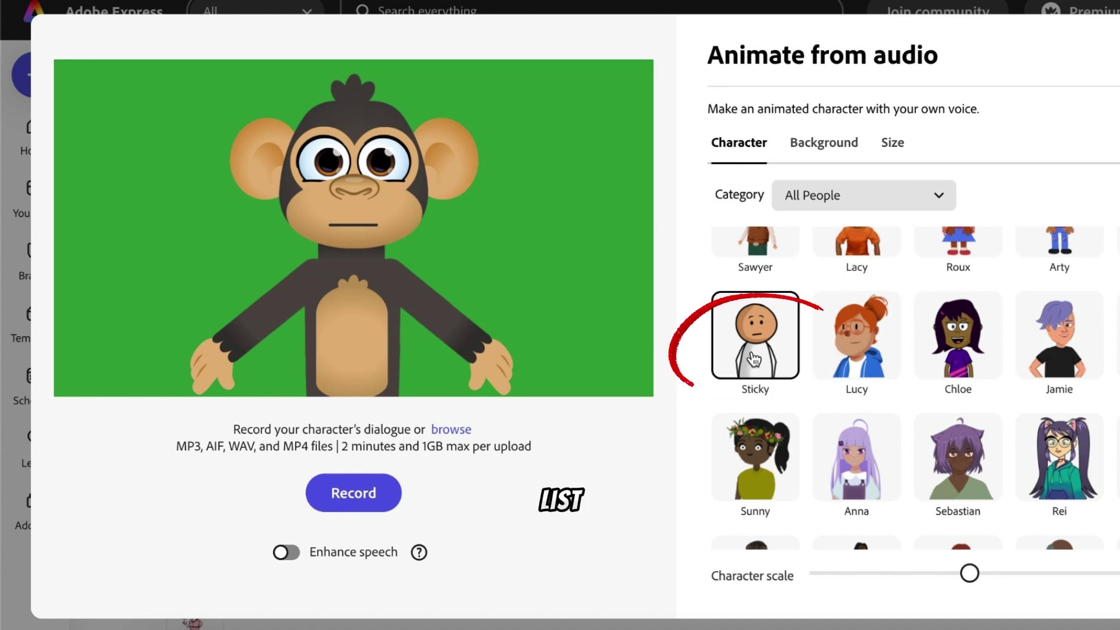
click(754, 358)
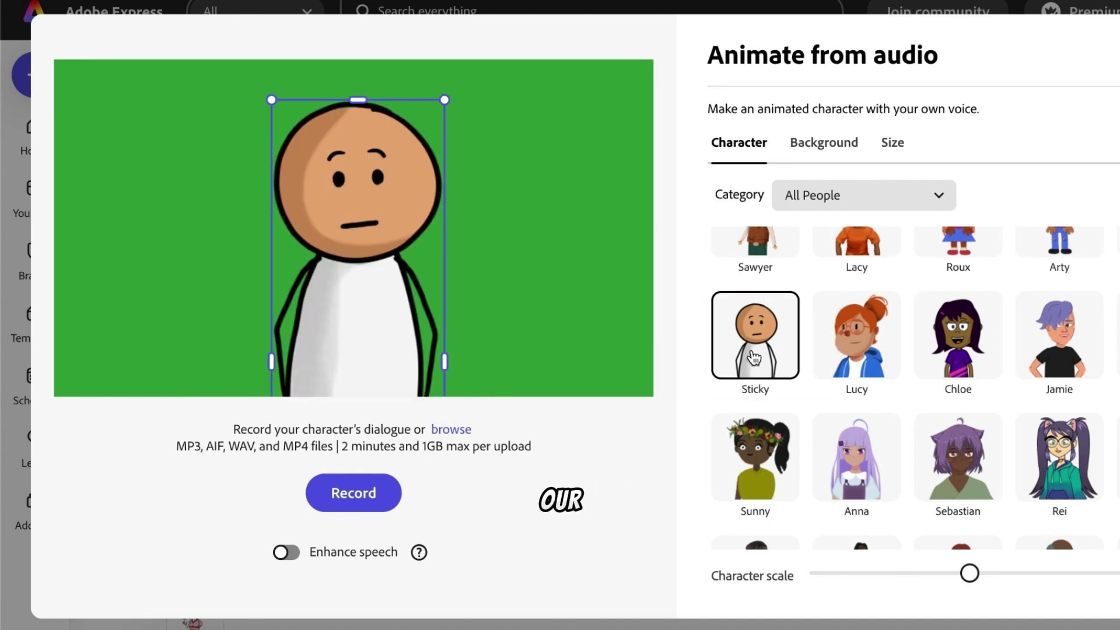
Step: Set the scene background to Living Room and enable Enhance speech for the character's dialogue
click(832, 150)
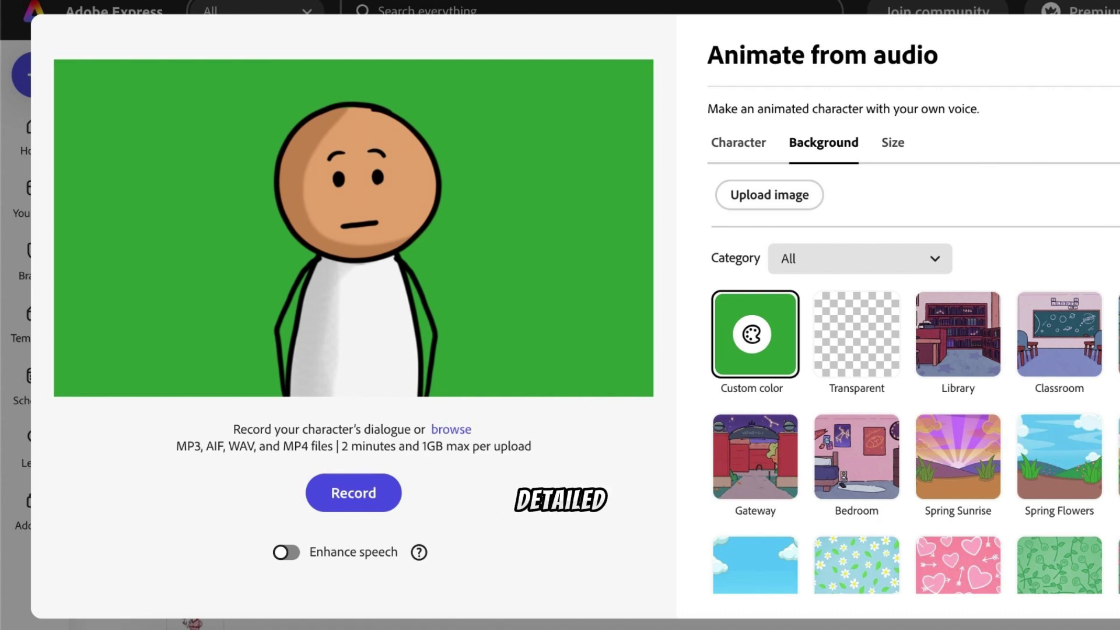
scroll(915, 385, down, 2)
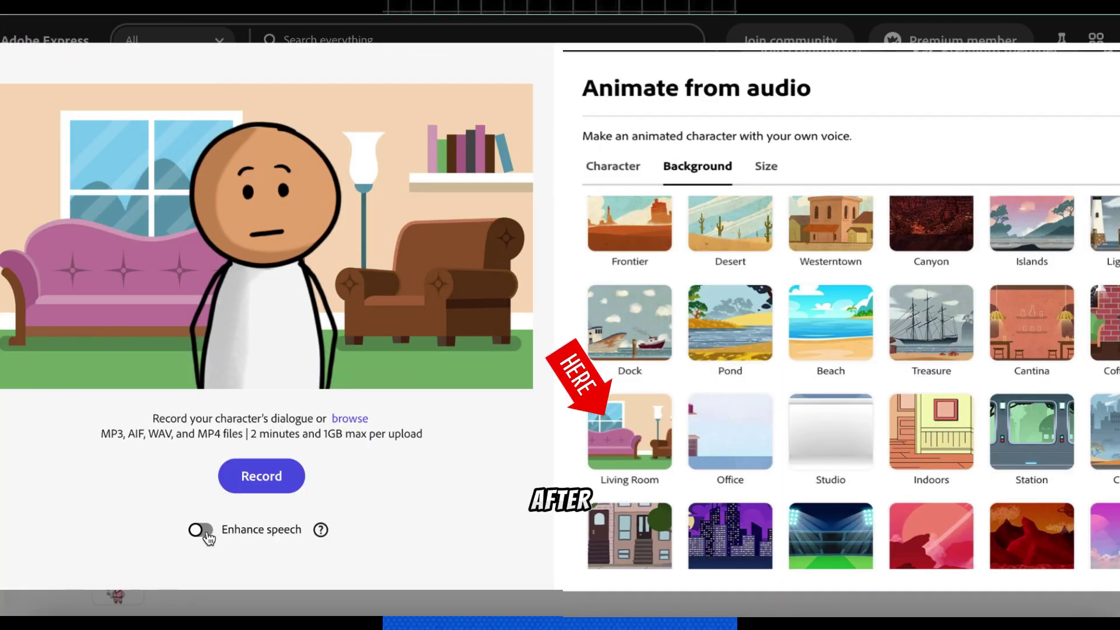
click(203, 531)
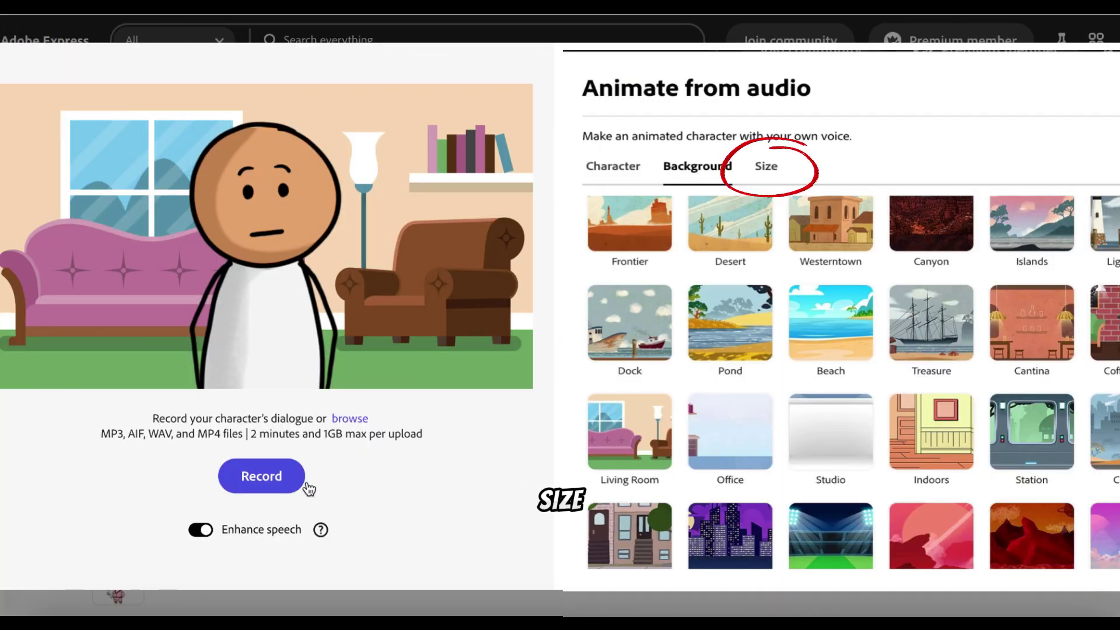
click(203, 531)
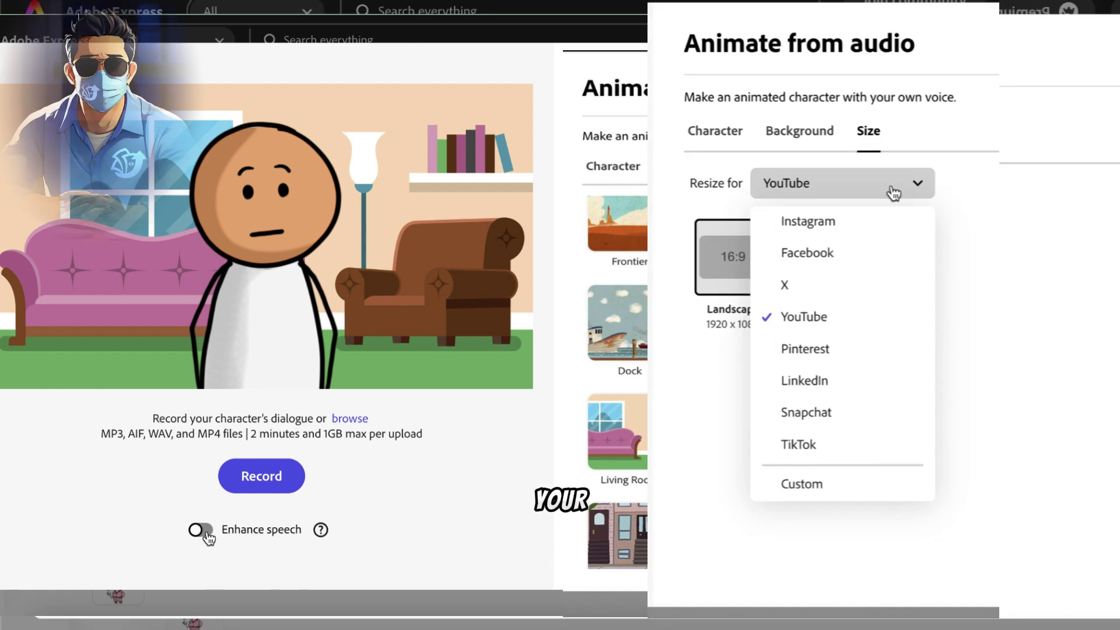
click(203, 531)
Step: Size the animation for YouTube, trying the 9:16 Shorts layout before choosing 16:9 Landscape
click(836, 323)
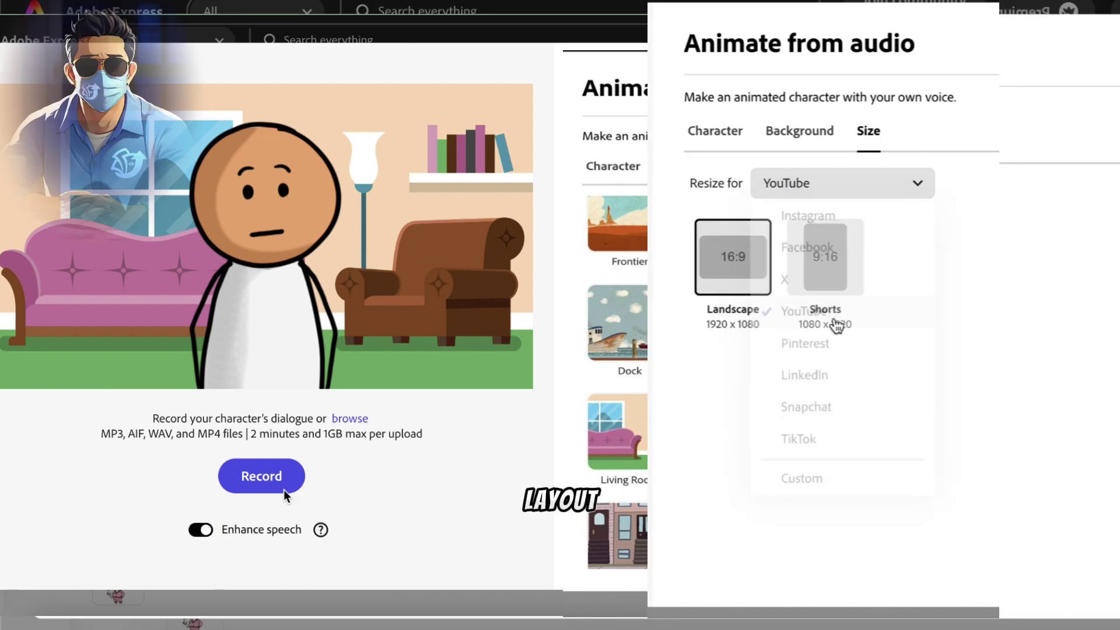
click(817, 268)
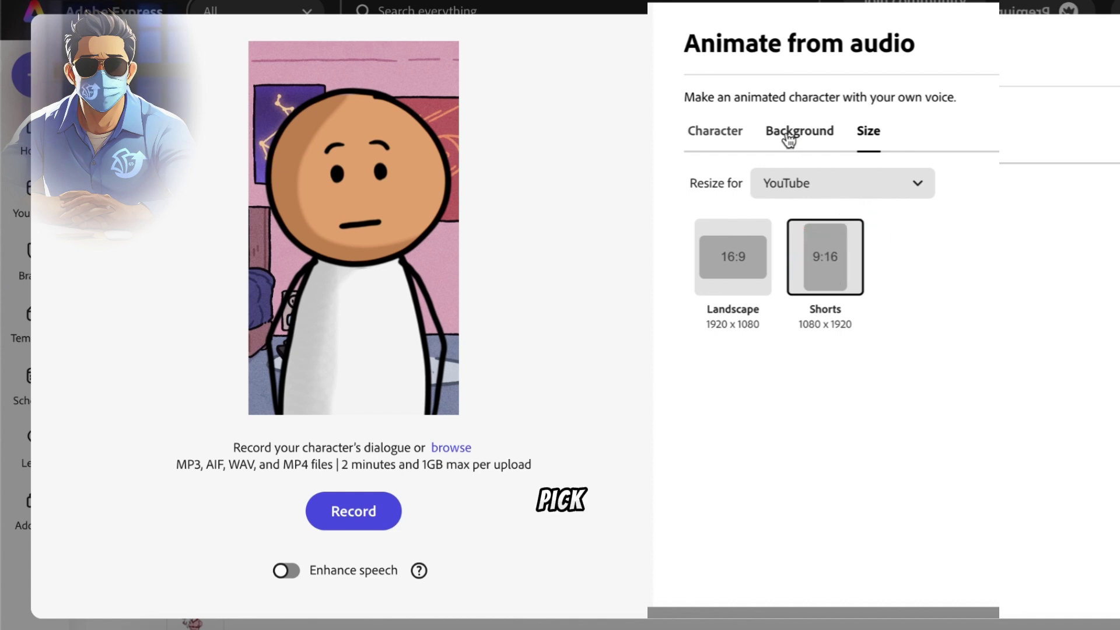
click(743, 257)
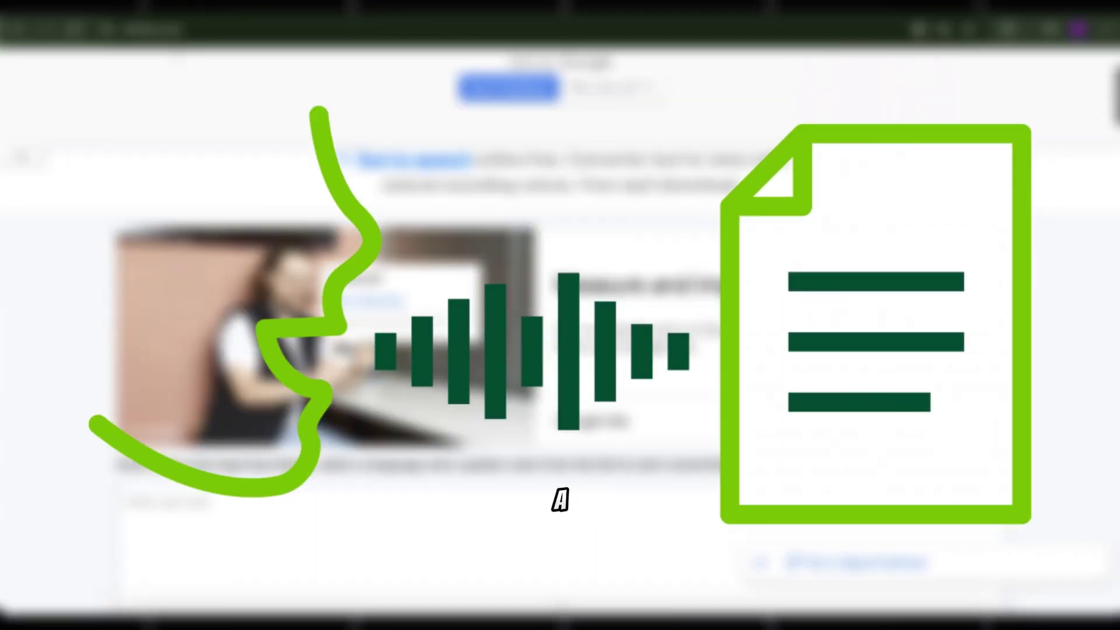
Step: Switch to ttsfree.com and examine its text input area, voice list and voice pitch settings
scroll(763, 482, down, 4)
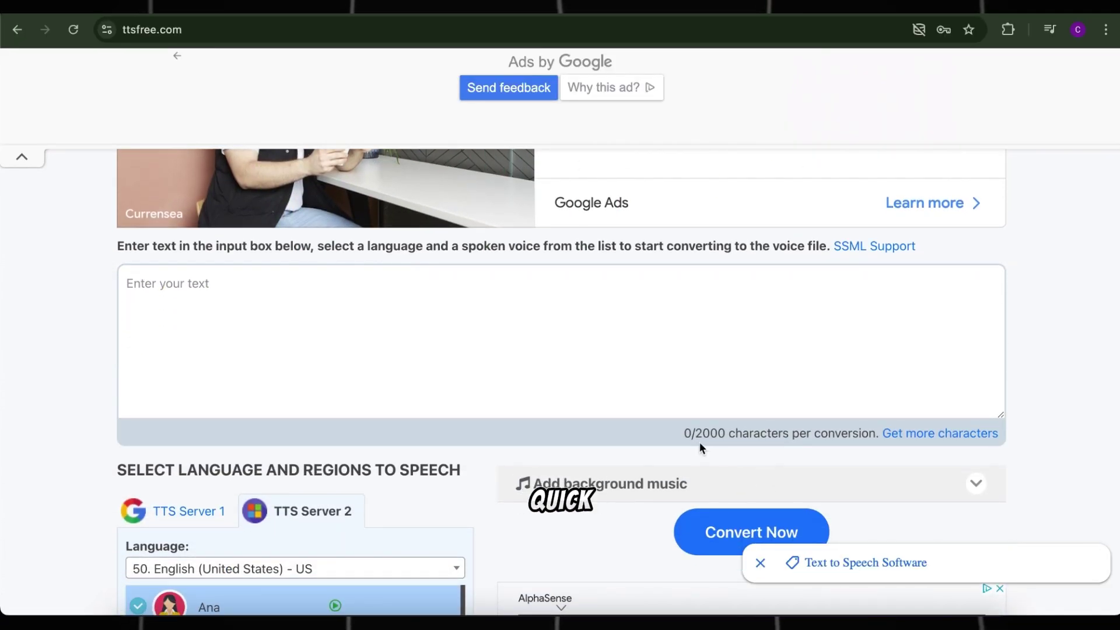
scroll(705, 437, up, 3)
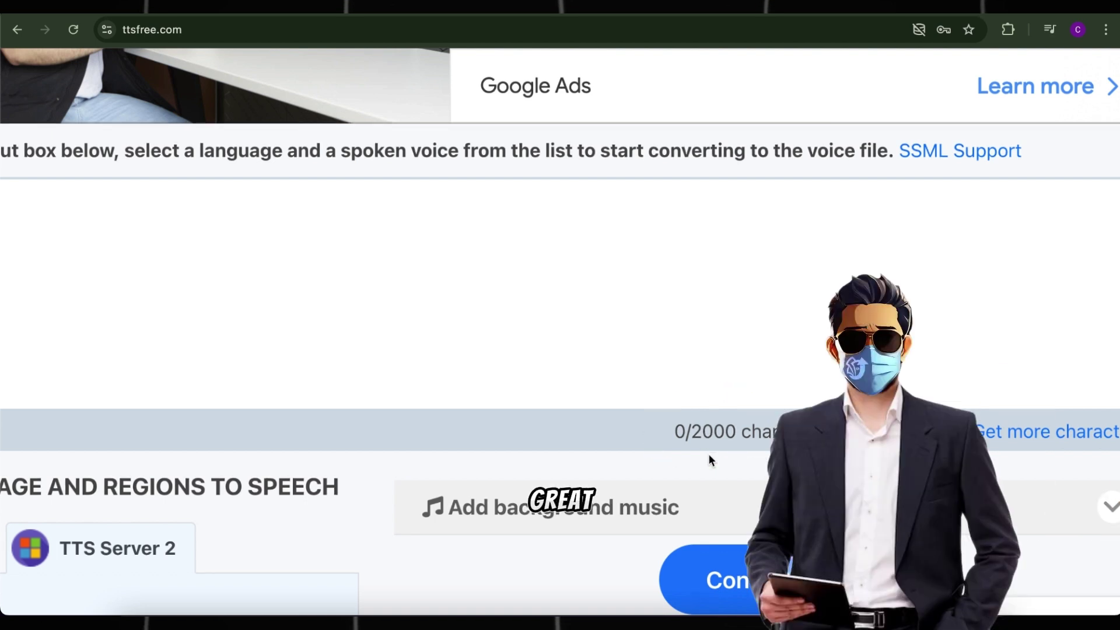
scroll(710, 461, down, 3)
scroll(709, 460, down, 4)
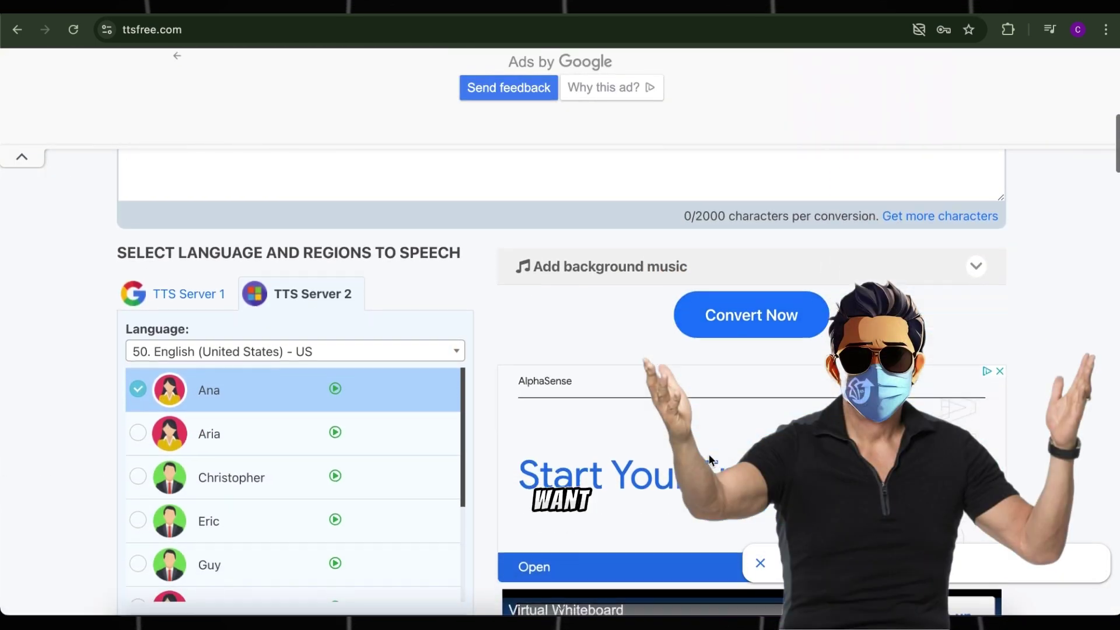
scroll(710, 461, down, 3)
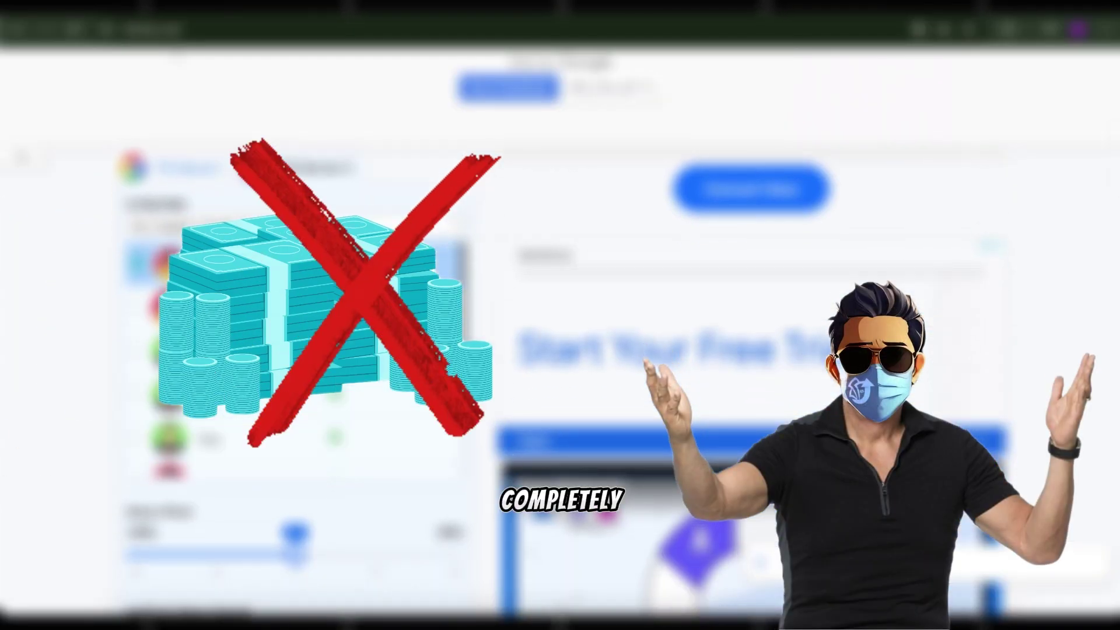
scroll(464, 404, down, 4)
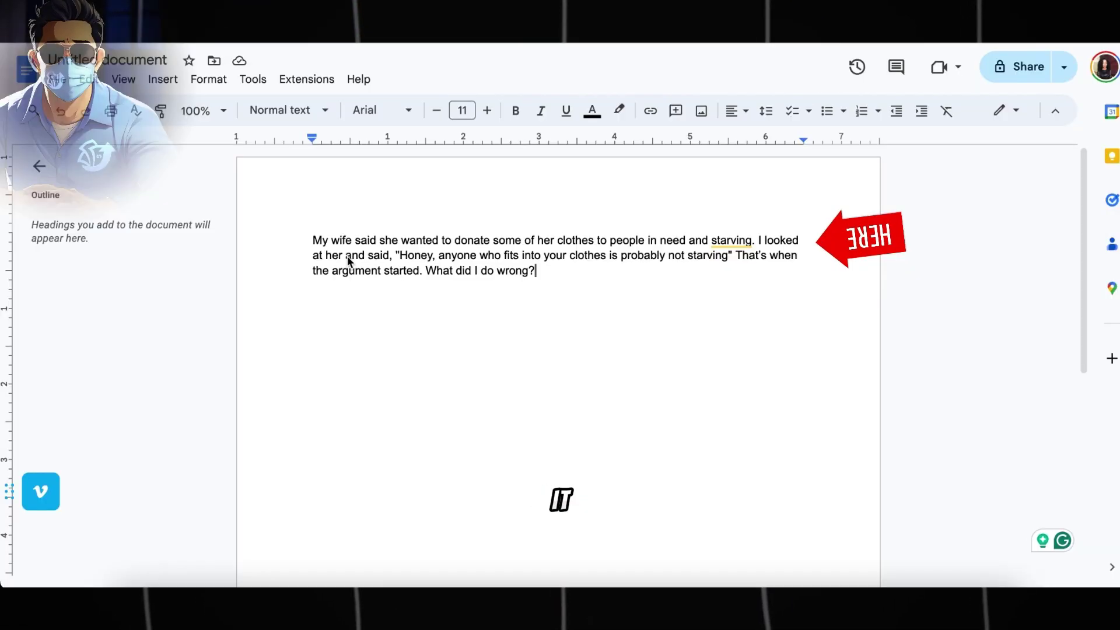
Step: Copy the joke script about the wife donating clothes from Google Docs into the ttsfree.com text box
drag(534, 271, 308, 241)
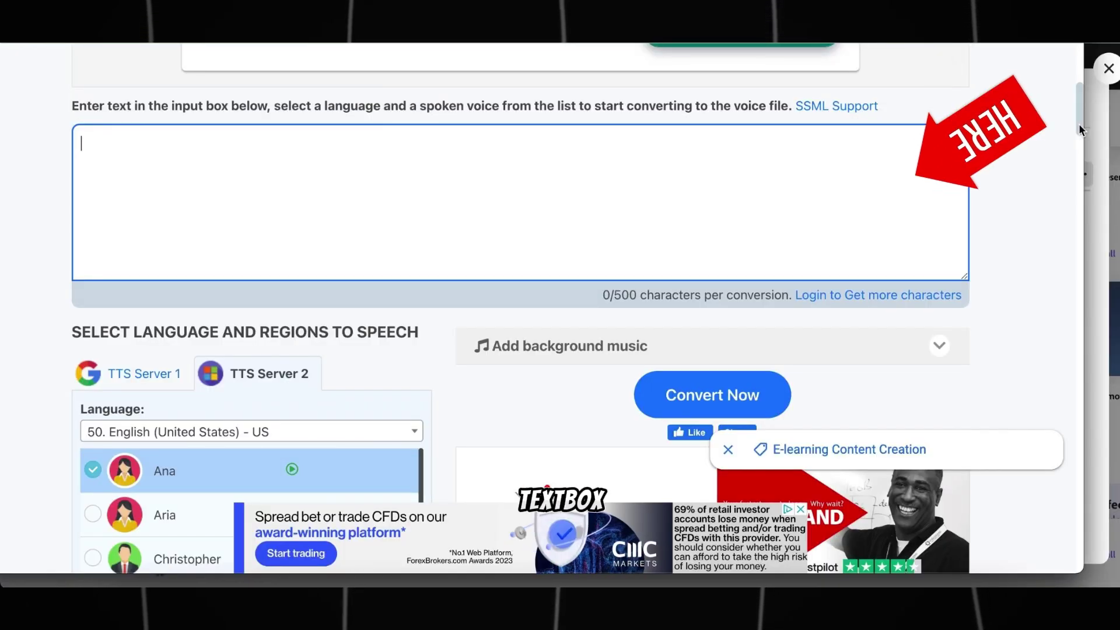
text(My wife said she wanted to donate some of her clothes to people in need and starving. I looked at her and said, "Honey, anyone who fits into your clothes is probably not starving" That's when the argument started. What did I do wrong?)
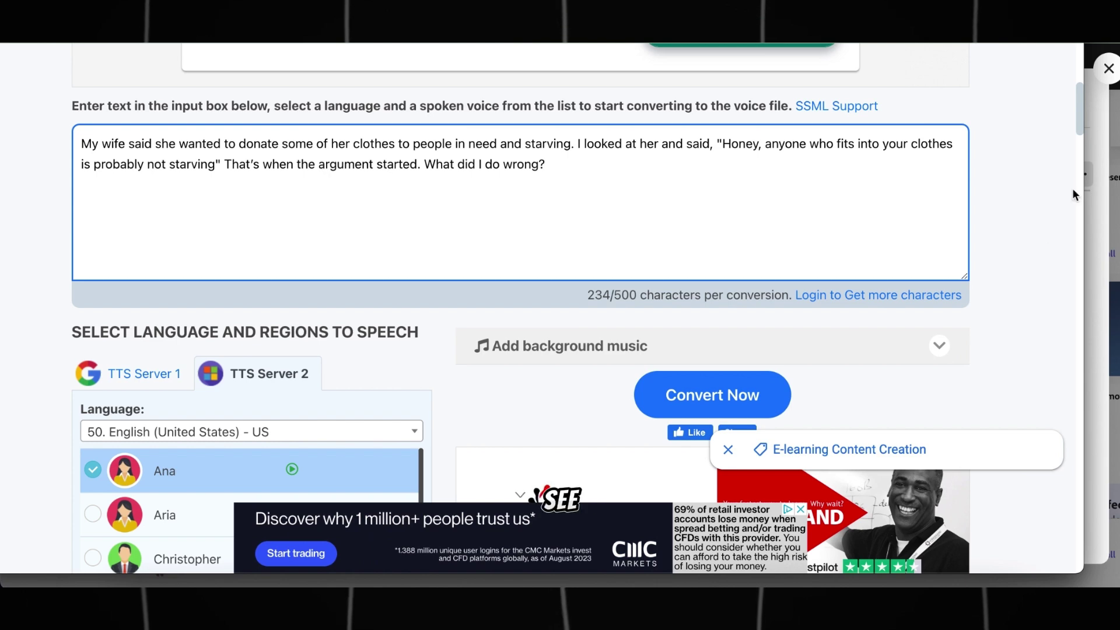
Step: Preview several English (United States) voices, including Eric and Guy, and select Guy as the speaker
drag(1077, 119, 1076, 148)
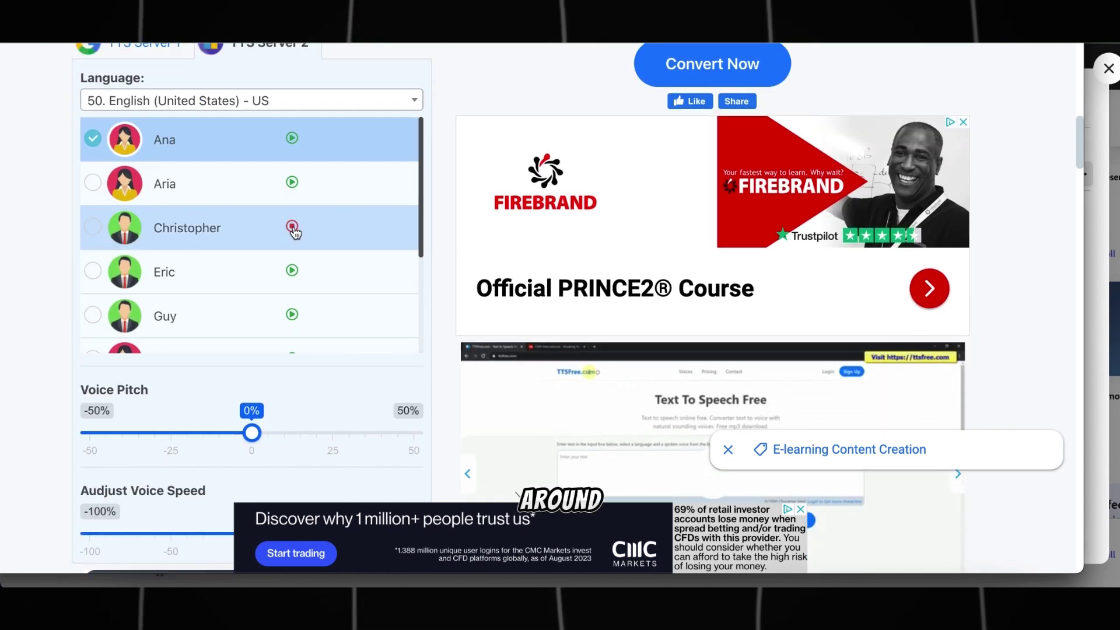
click(292, 271)
click(293, 318)
scroll(290, 327, down, 2)
scroll(408, 233, up, 3)
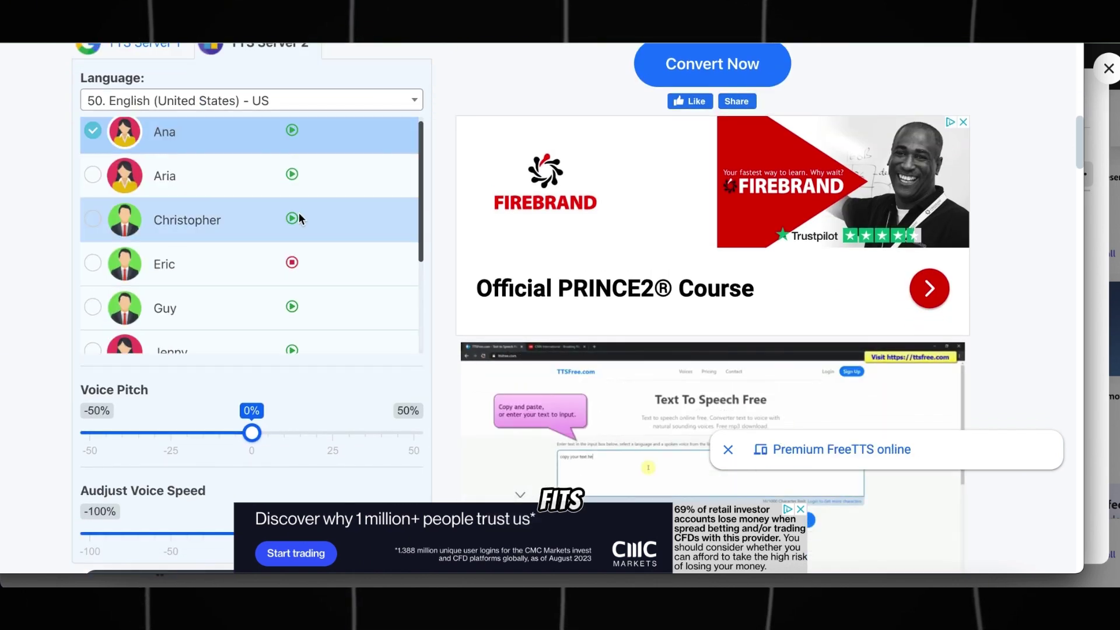
click(165, 308)
scroll(234, 263, down, 1)
click(801, 509)
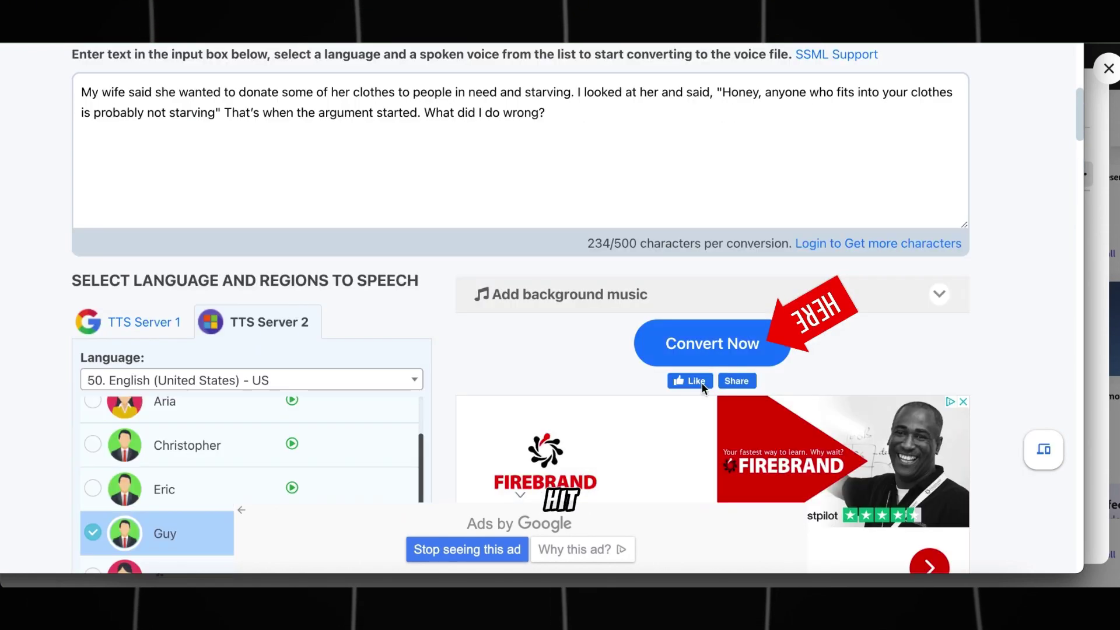
Step: Convert the script to speech and listen to the generated audio
click(717, 343)
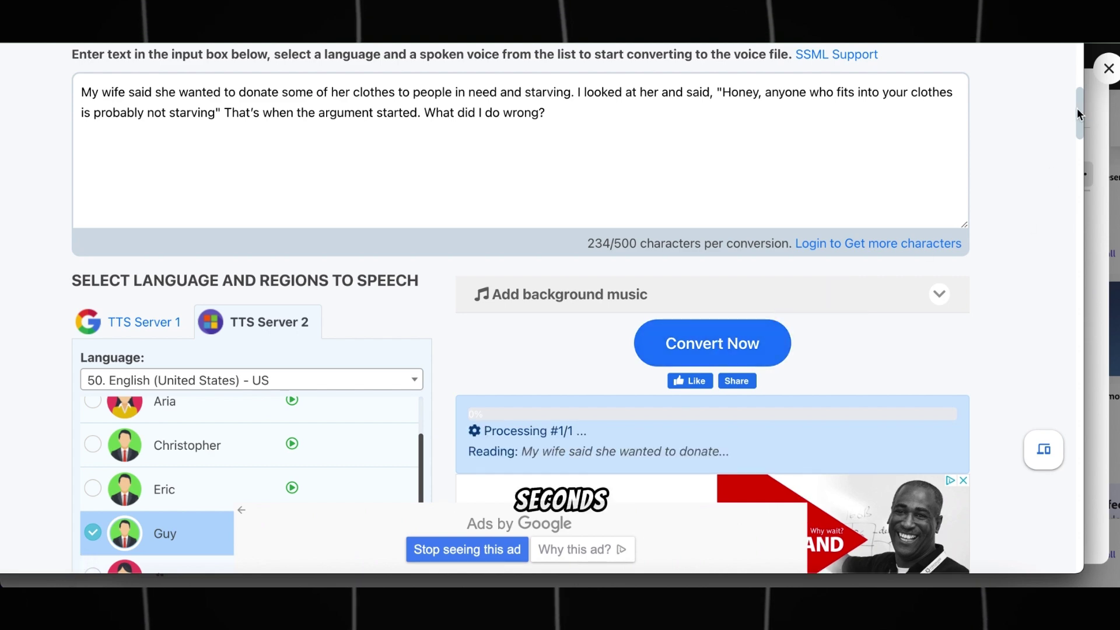
scroll(1081, 123, down, 15)
scroll(1077, 108, up, 14)
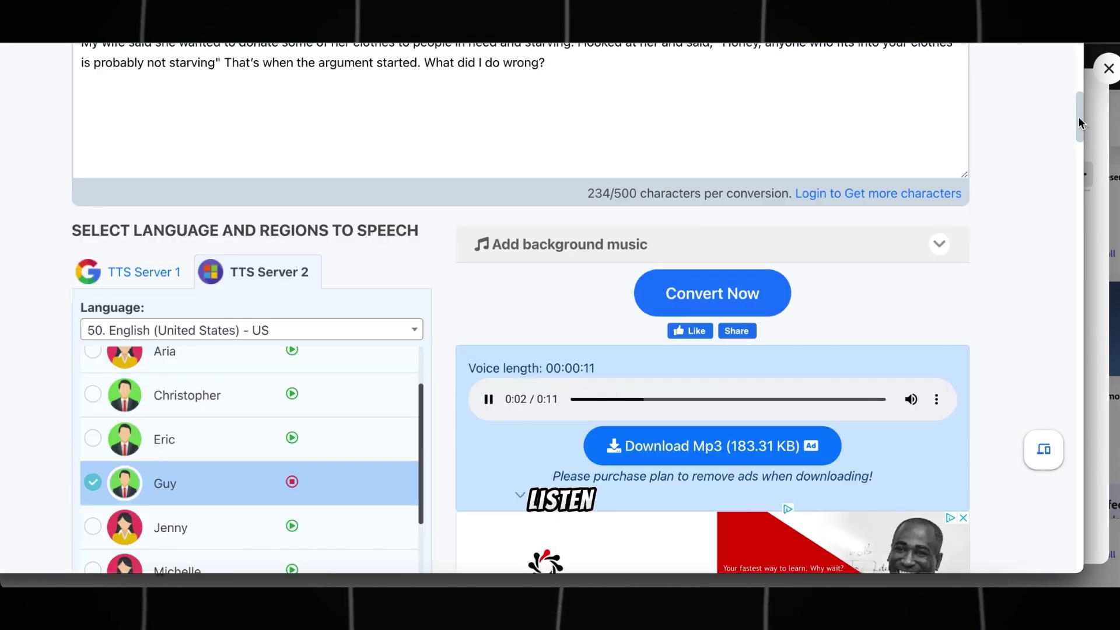
scroll(1078, 109, up, 5)
scroll(1078, 111, down, 4)
scroll(1078, 116, down, 4)
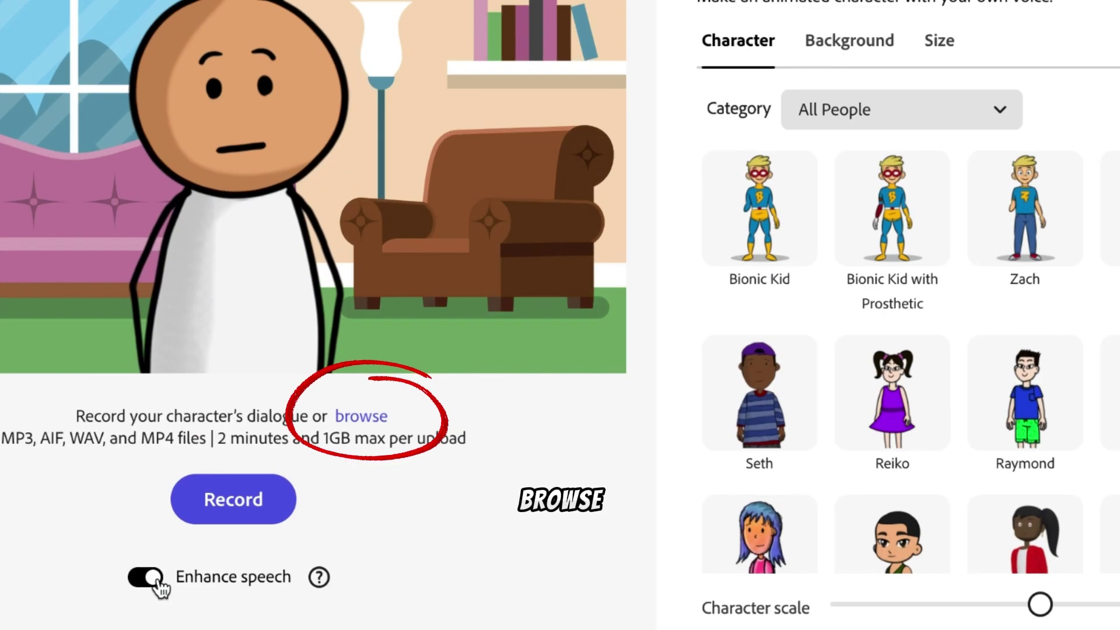
Step: Switch to Adobe Express and upload the voiceover audio file as the Sticky character's dialogue
click(551, 282)
click(581, 190)
click(836, 435)
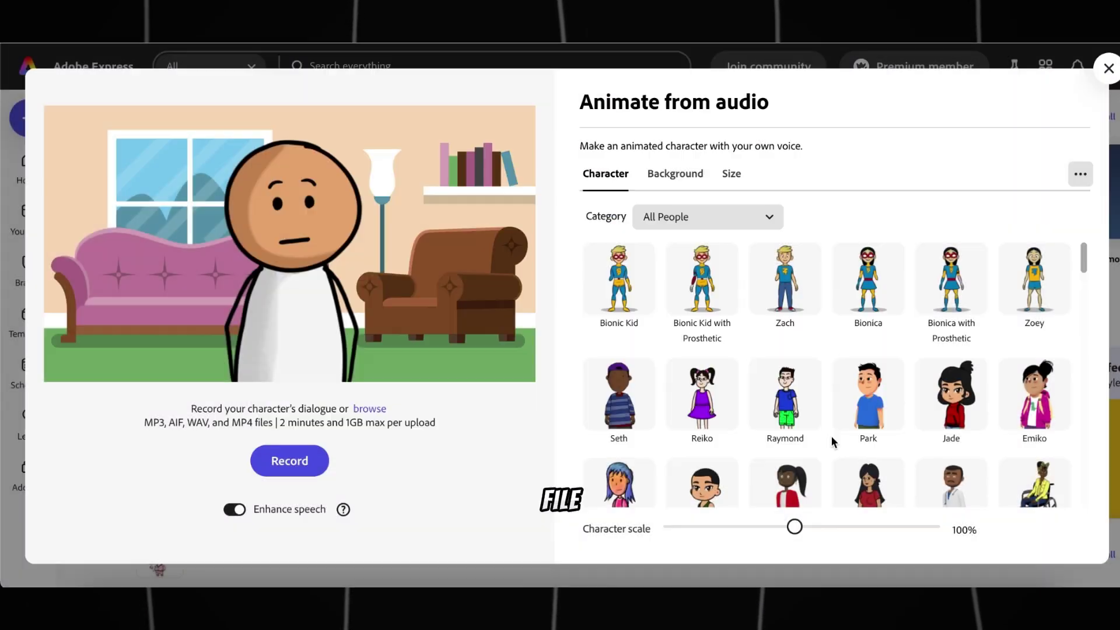